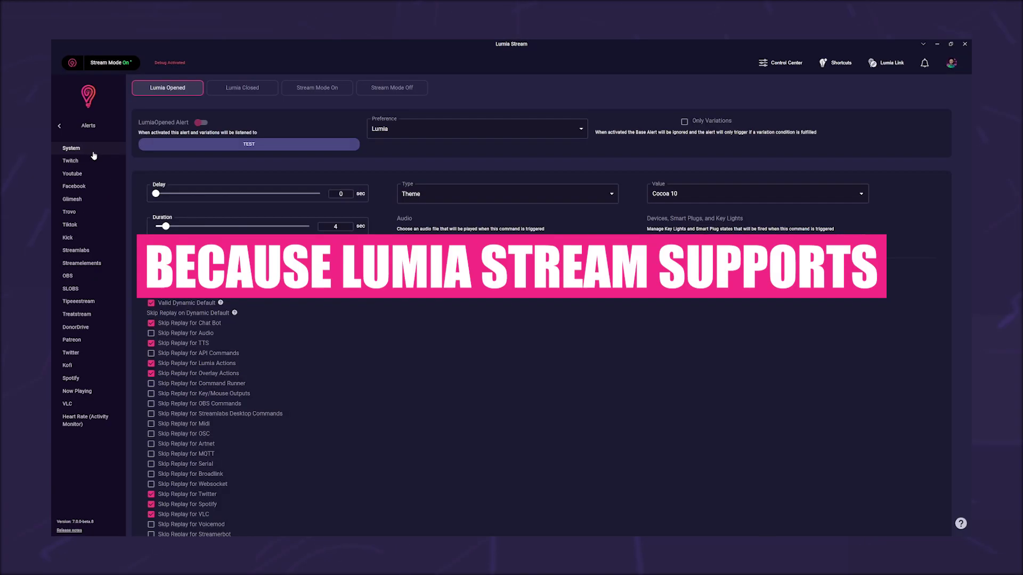
Open Twitch's Subscriber alert and check its Preference dropdown.
click(93, 159)
click(541, 87)
click(524, 186)
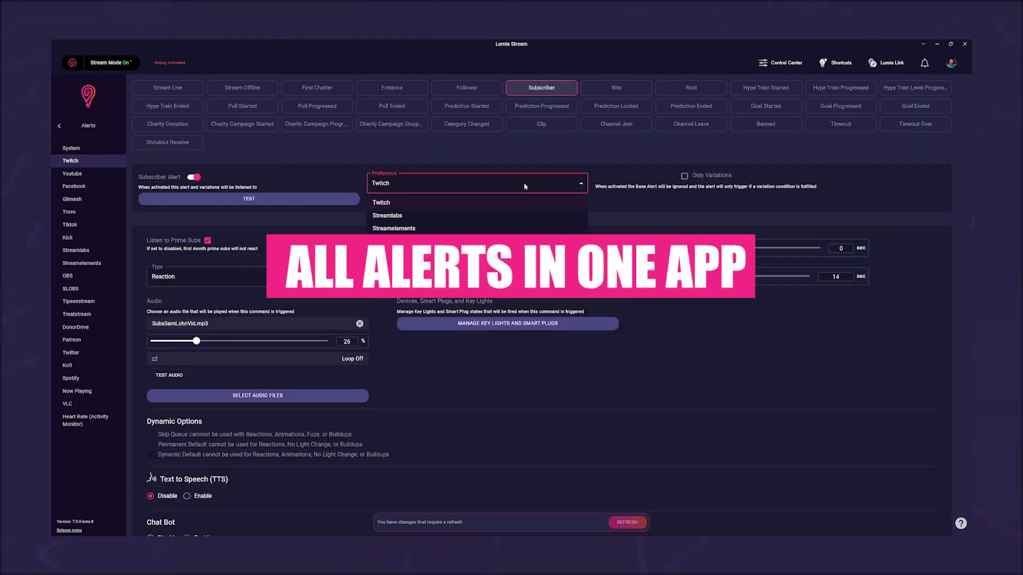
click(695, 398)
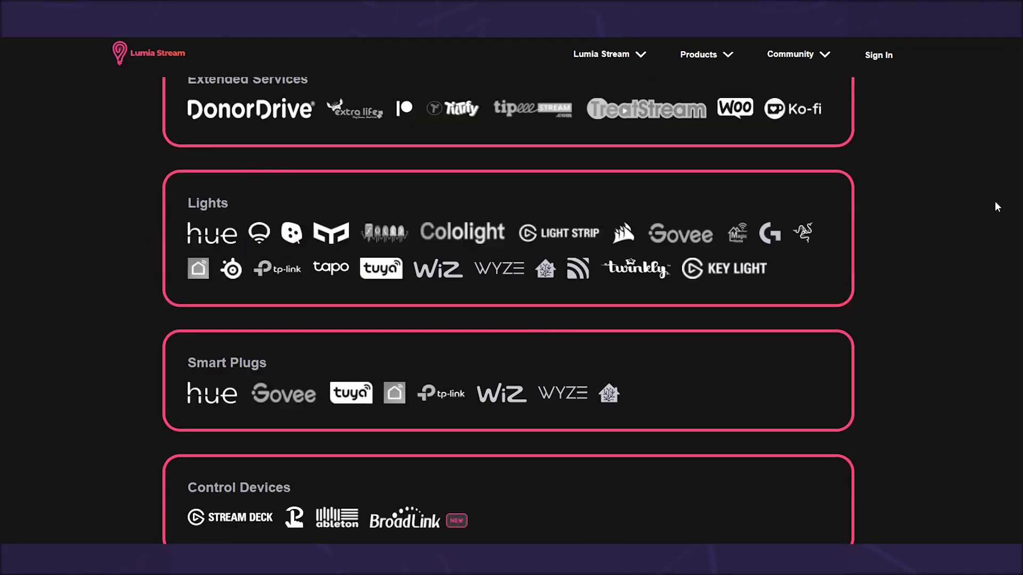
Scroll through the alert settings, cycling the website carousel and expanding the advanced alert options.
scroll(995, 201, down, 5)
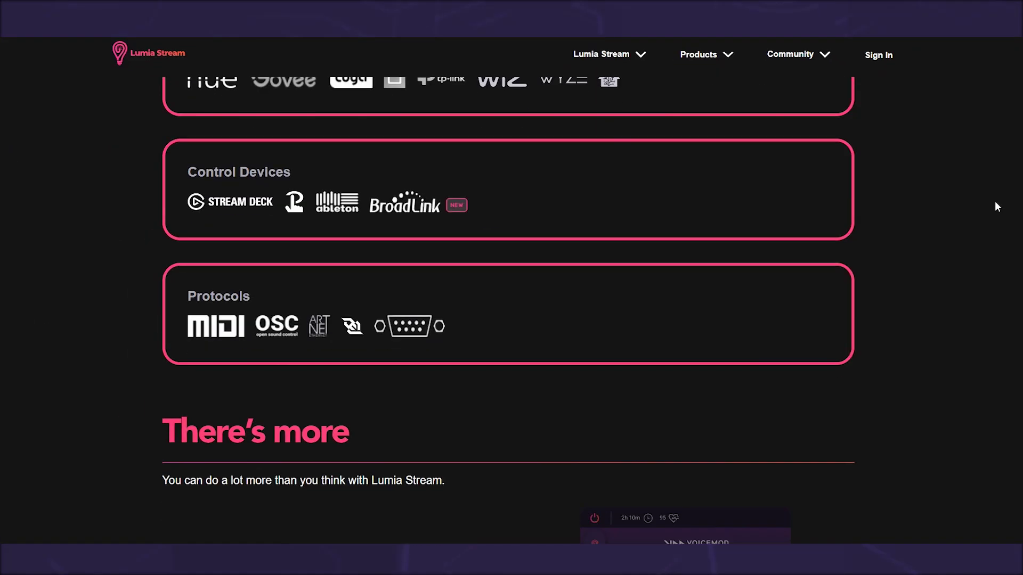
scroll(995, 200, down, 5)
click(604, 476)
click(593, 474)
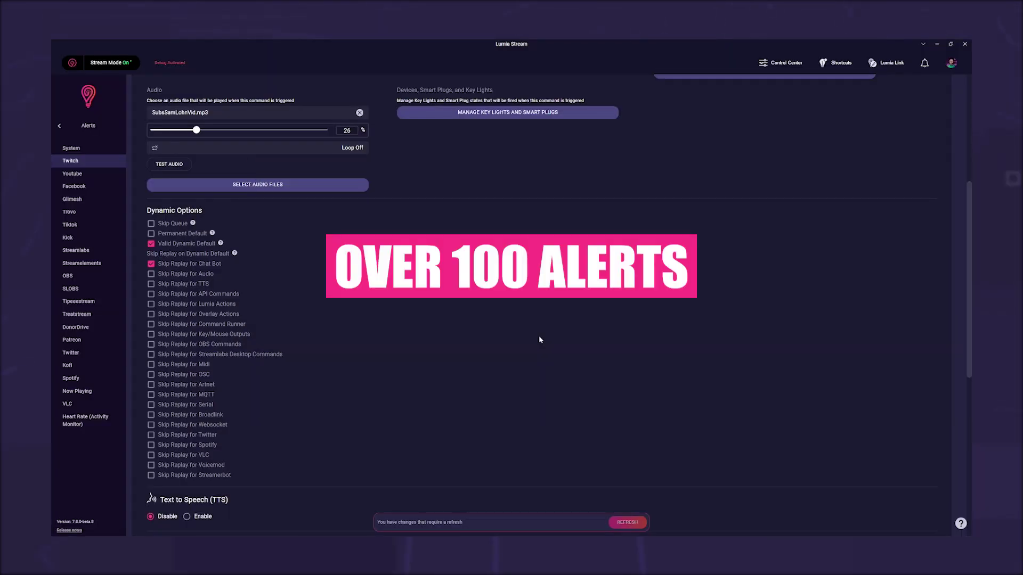
scroll(539, 338, down, 7)
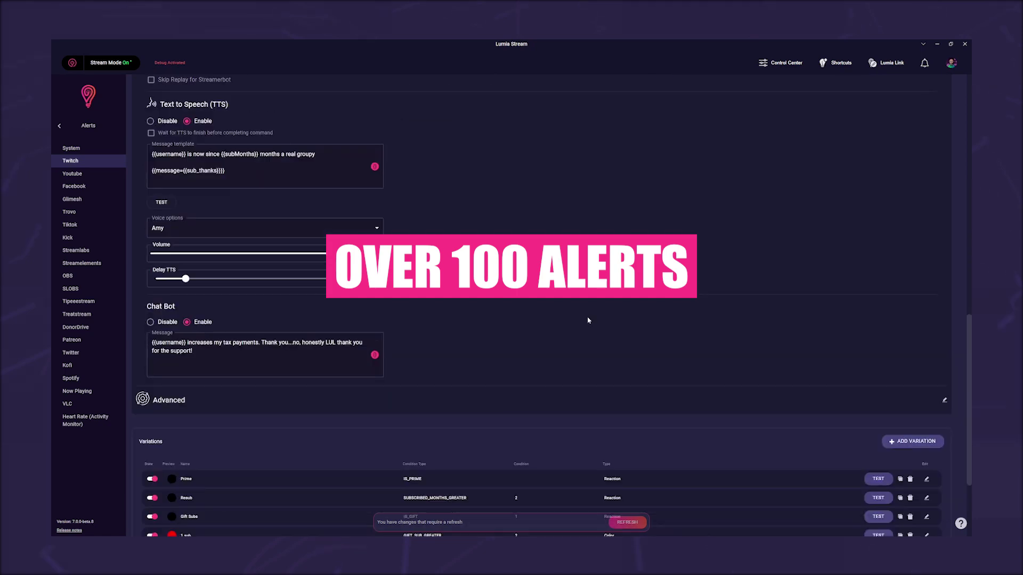
click(612, 400)
scroll(631, 430, down, 3)
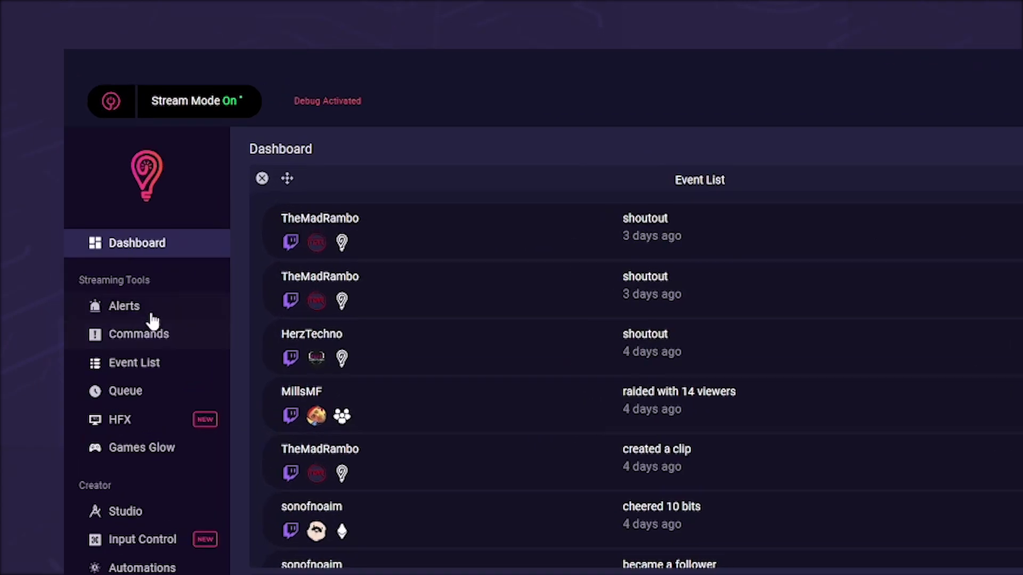
Go from the Dashboard to the Alerts page via the Streaming Tools sidebar.
click(57, 148)
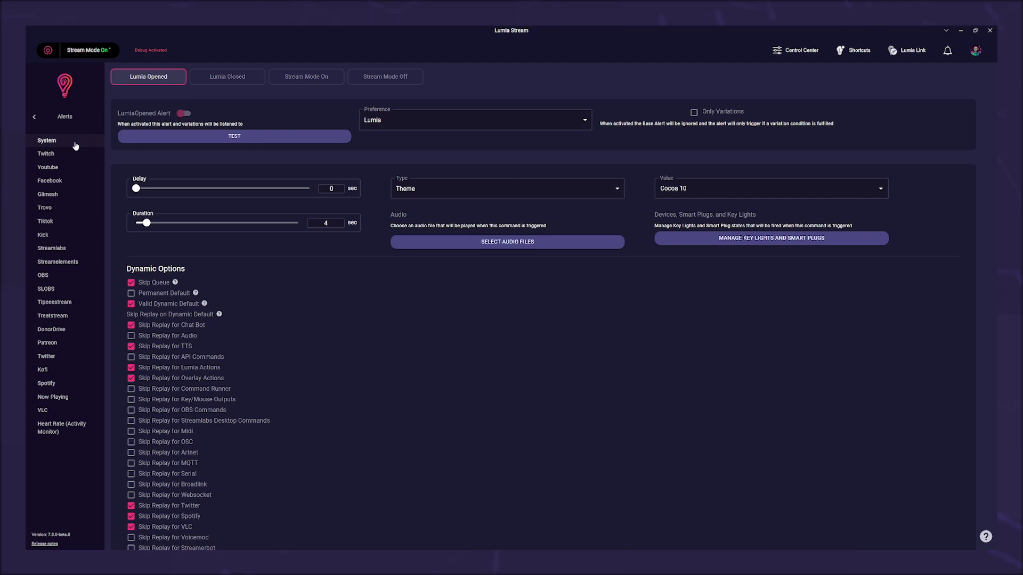
Show Twitch's Subscriber alert, toggle its switch off and back on, and check the Preference list.
click(59, 154)
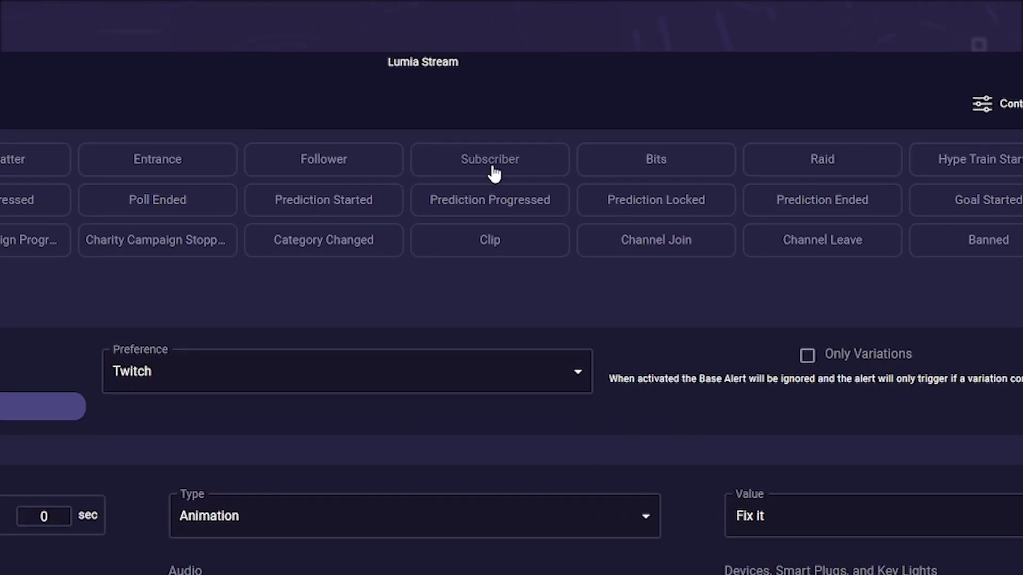
click(494, 172)
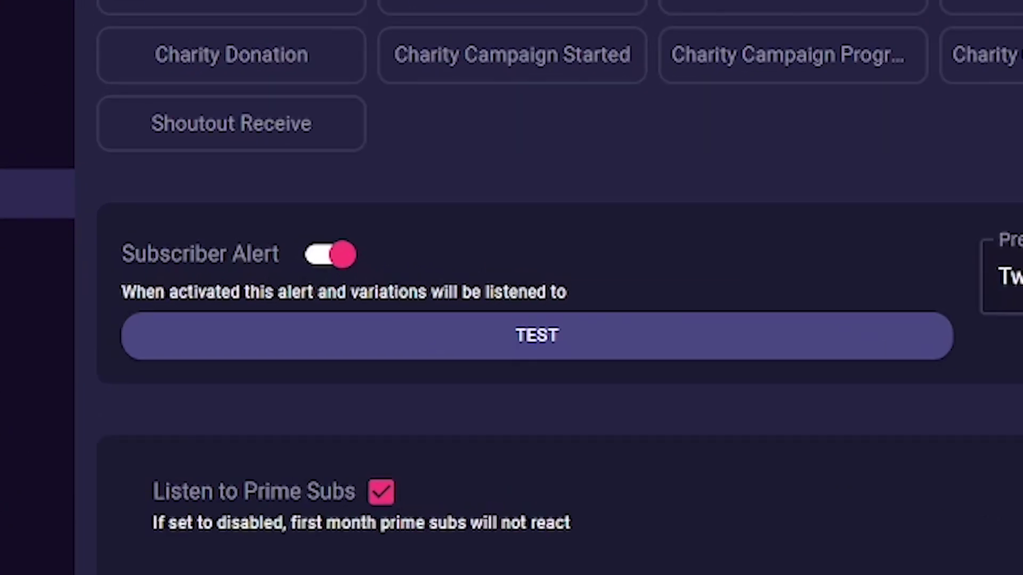
click(347, 260)
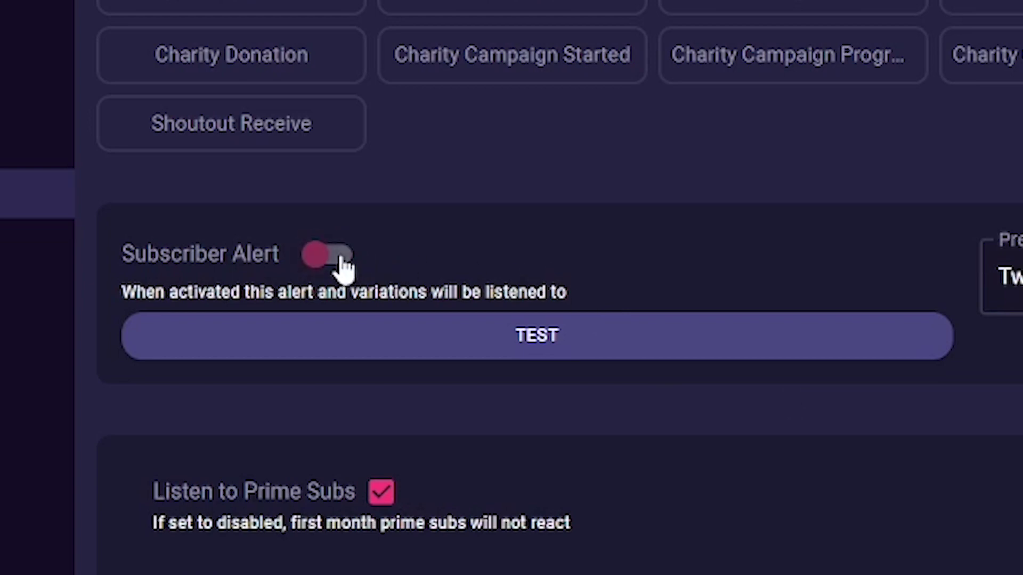
click(344, 260)
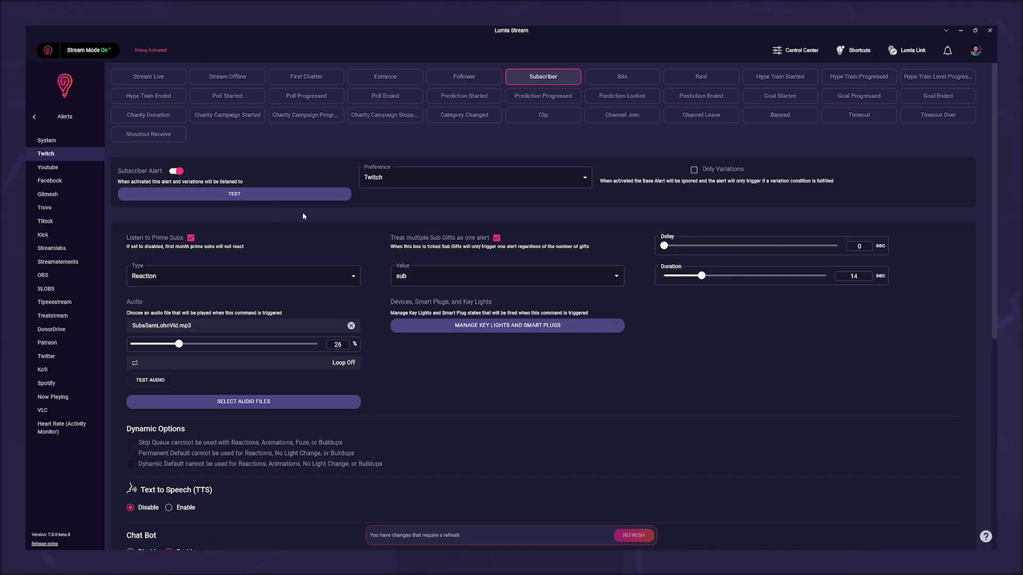
click(509, 179)
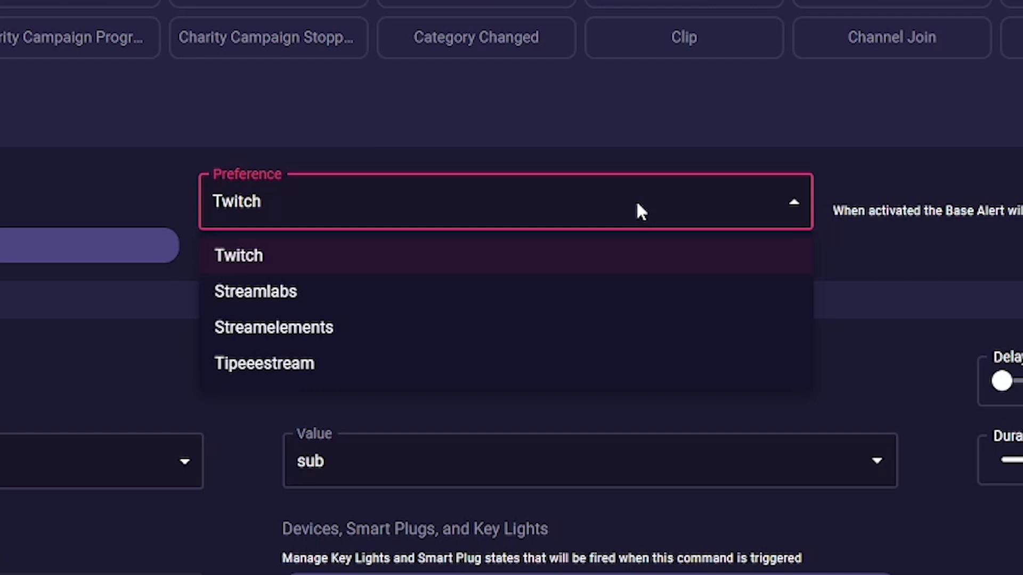
click(588, 255)
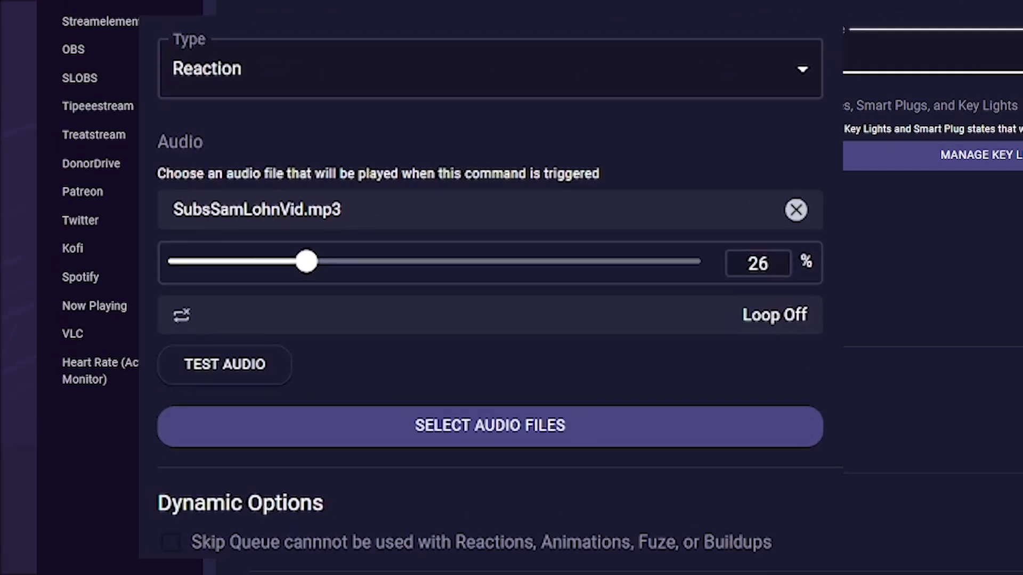
click(811, 75)
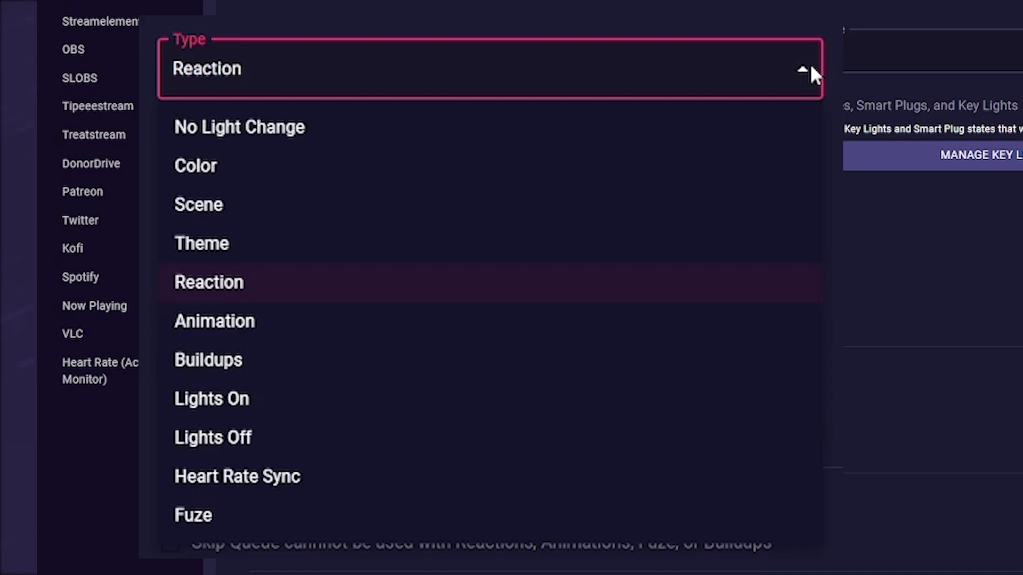
click(809, 67)
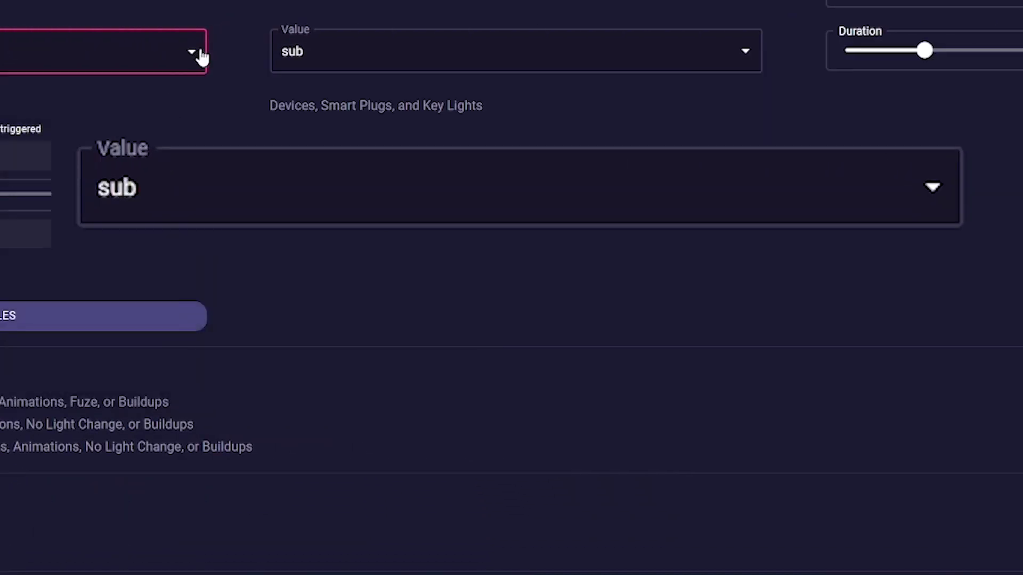
click(771, 56)
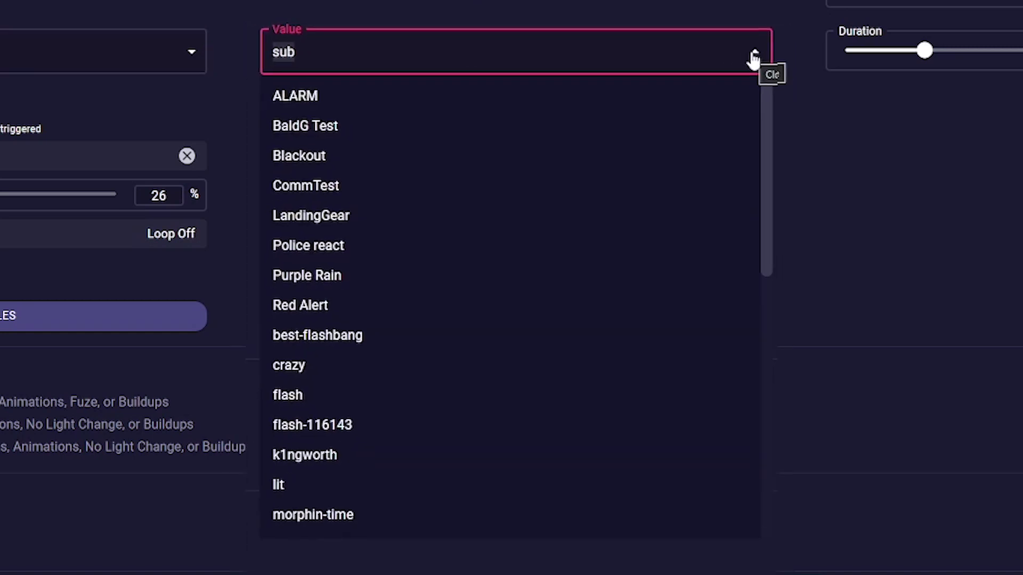
click(770, 58)
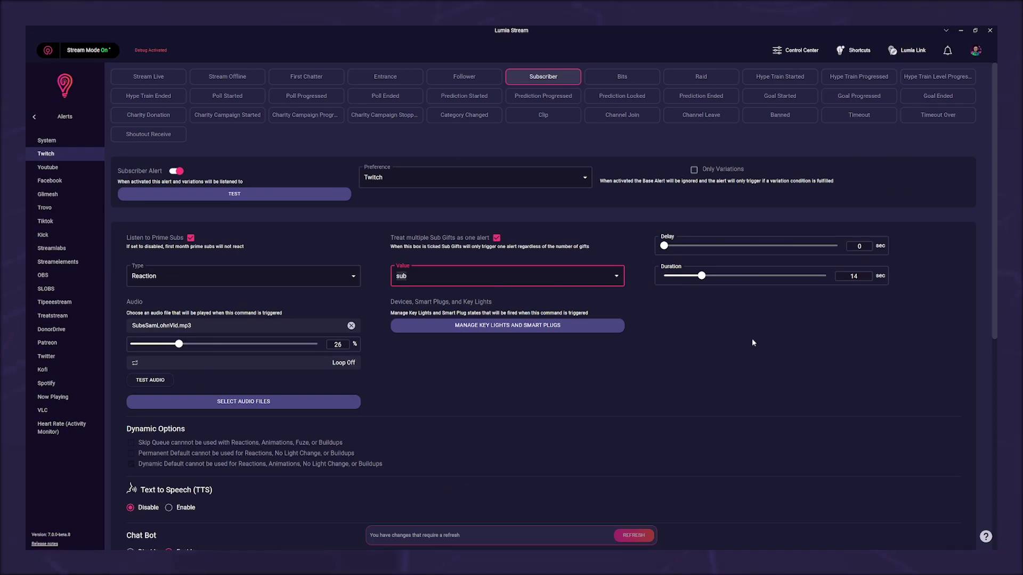
Change the Subscriber alert's type to Color and scroll down to Dynamic Options.
scroll(752, 337, down, 3)
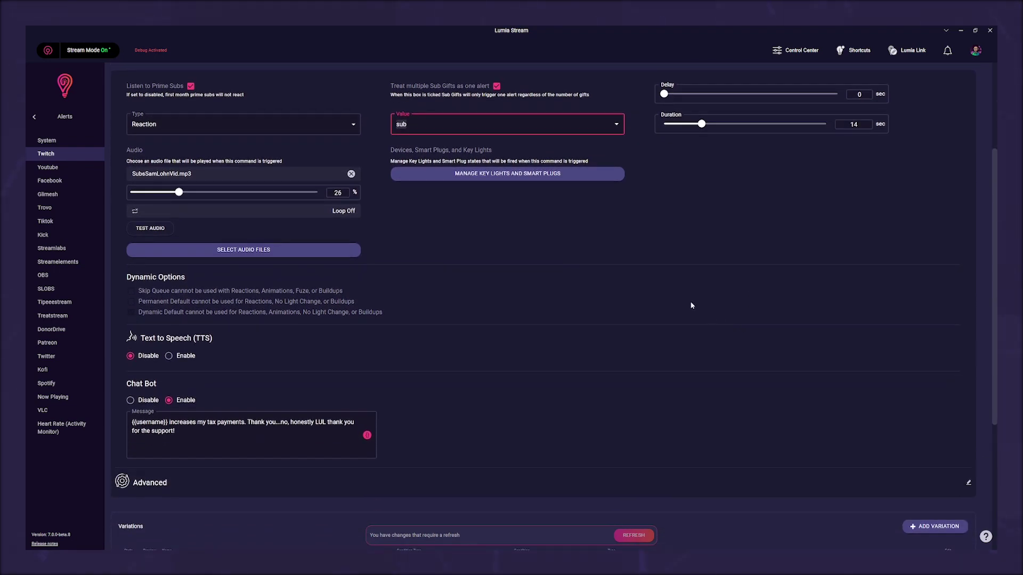
click(319, 124)
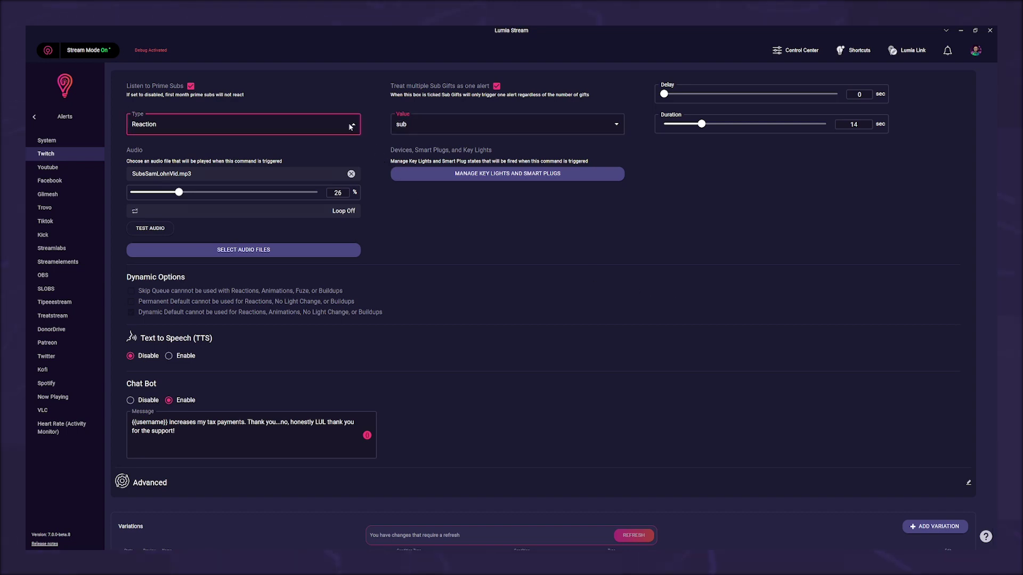
click(297, 159)
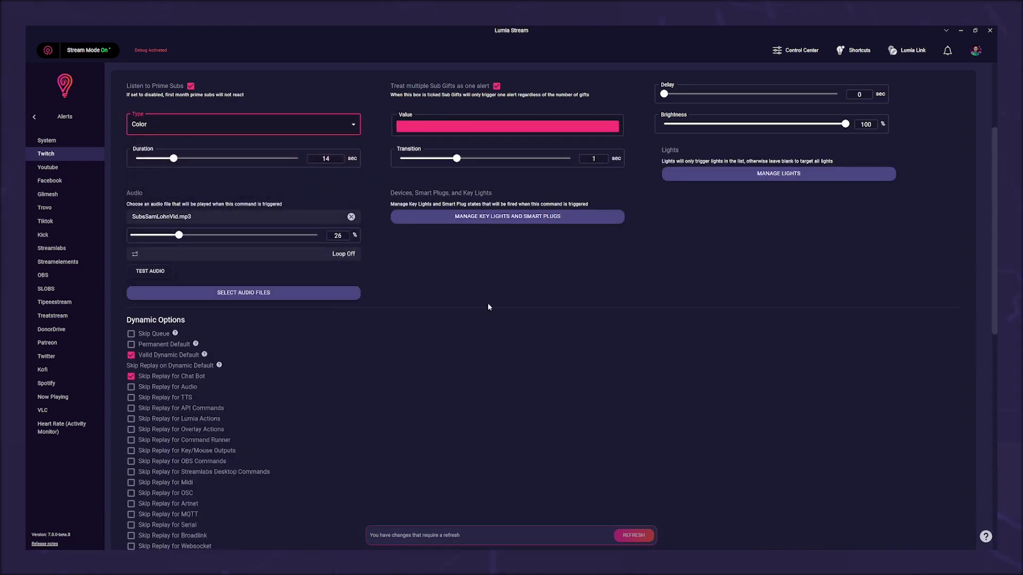
scroll(541, 339, down, 3)
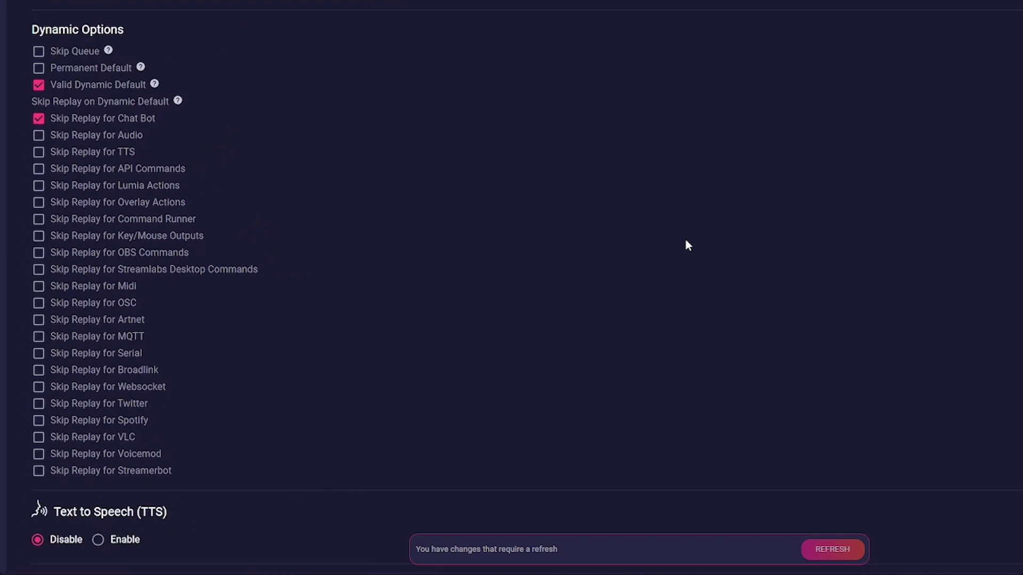
scroll(685, 240, down, 9)
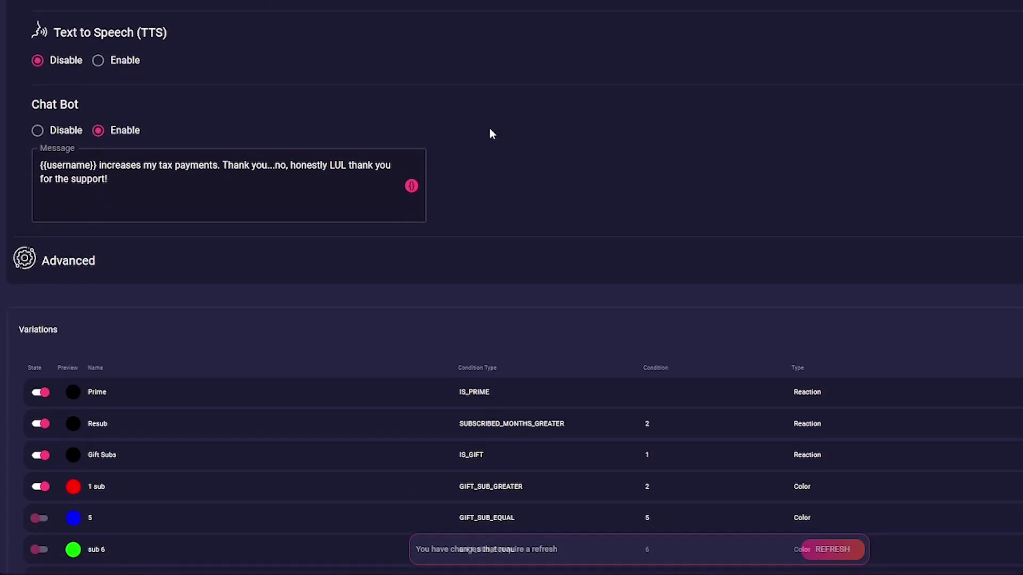
Select Enable under Text to Speech (TTS) and expand the Advanced action section.
click(98, 60)
scroll(765, 211, down, 3)
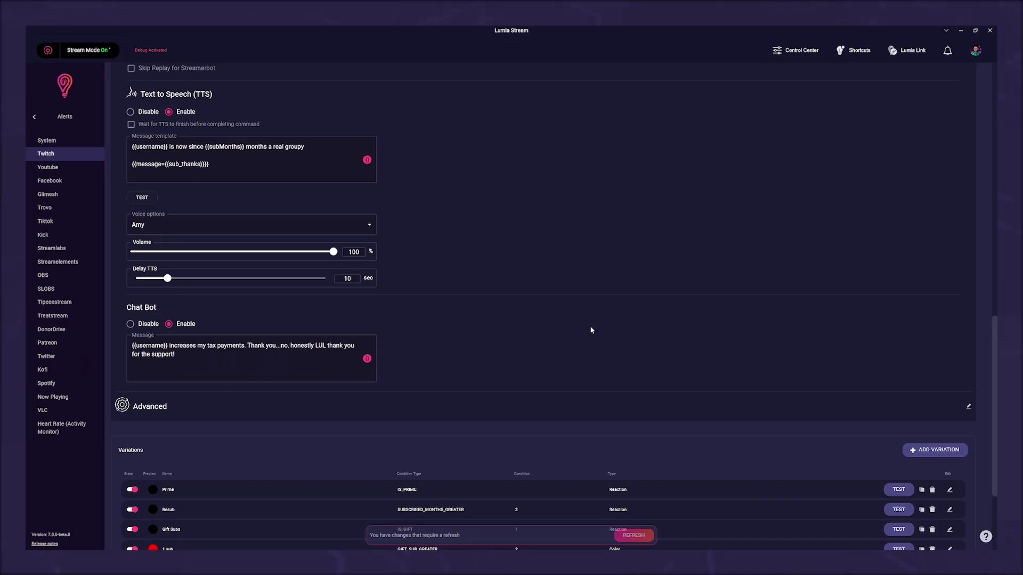
click(534, 404)
scroll(538, 396, down, 4)
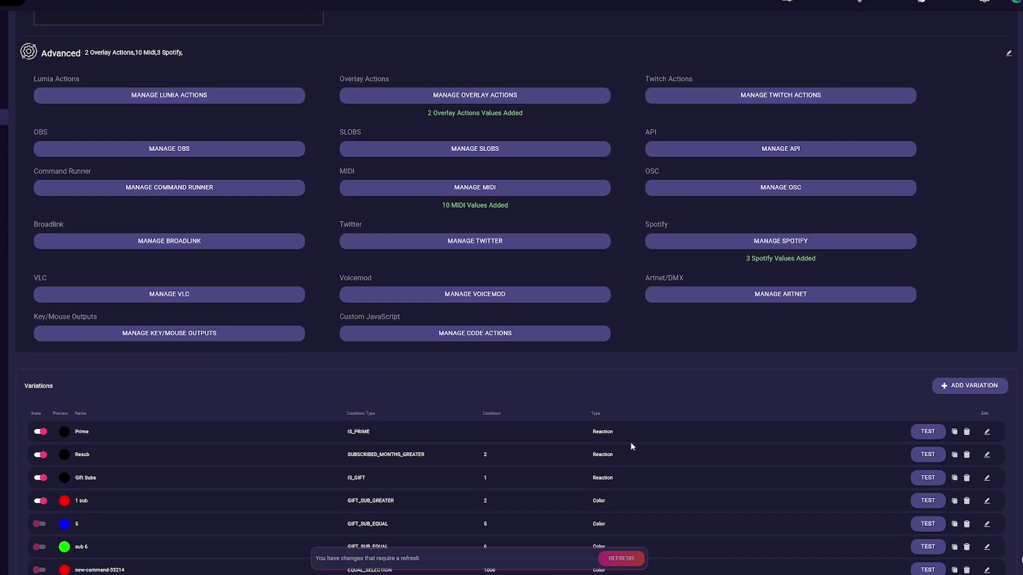
scroll(633, 446, down, 2)
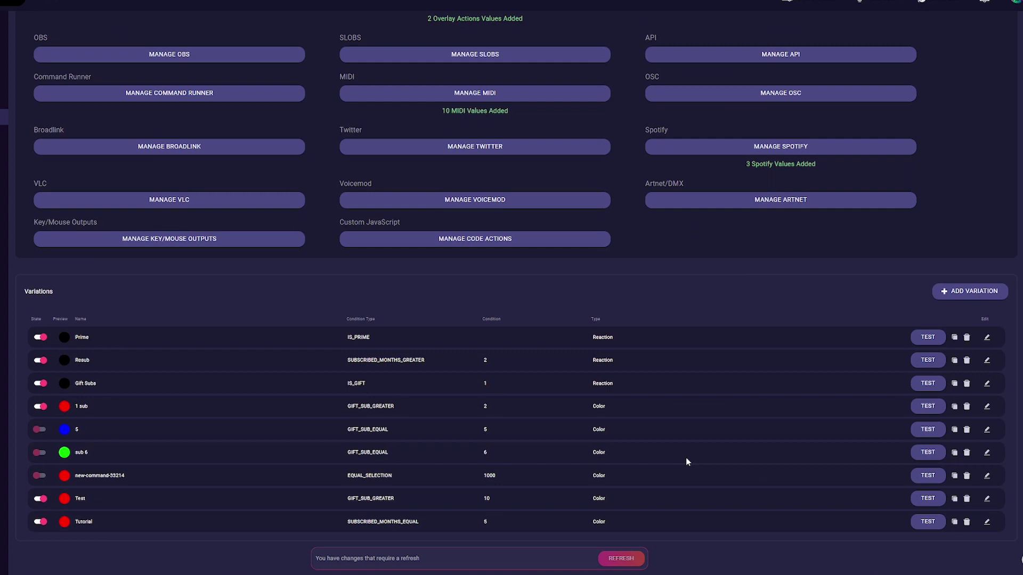
click(964, 291)
Save a variation named 'Sub equal' with condition Subscribed Months Equal To and value 5.
click(535, 85)
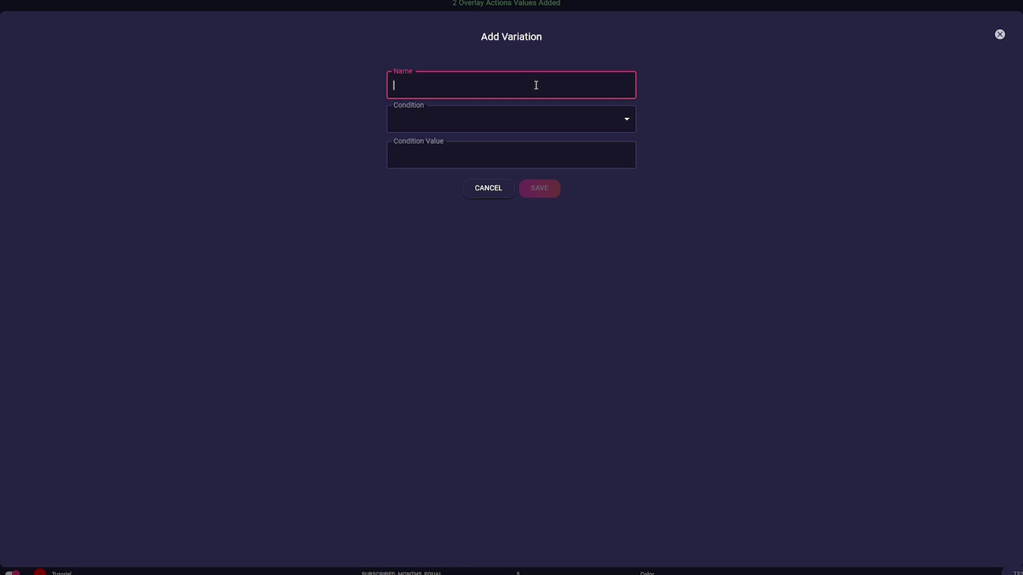
text(Sub equ)
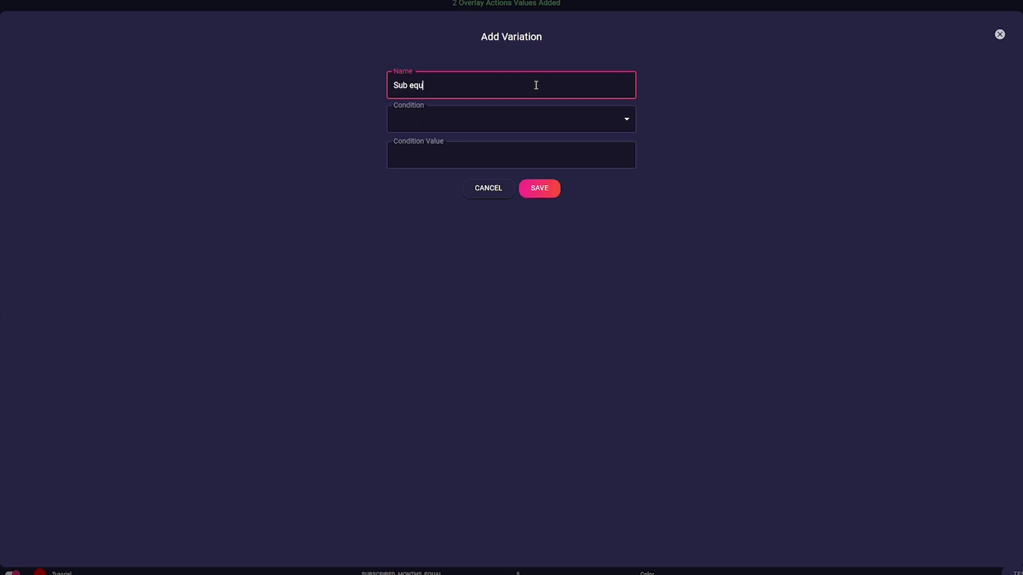
text(al)
click(574, 119)
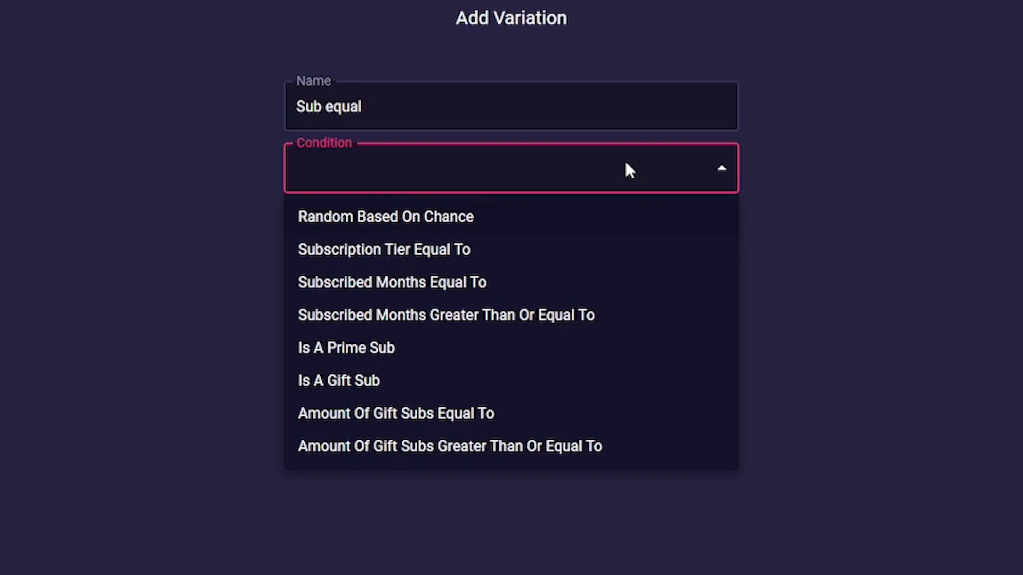
click(450, 291)
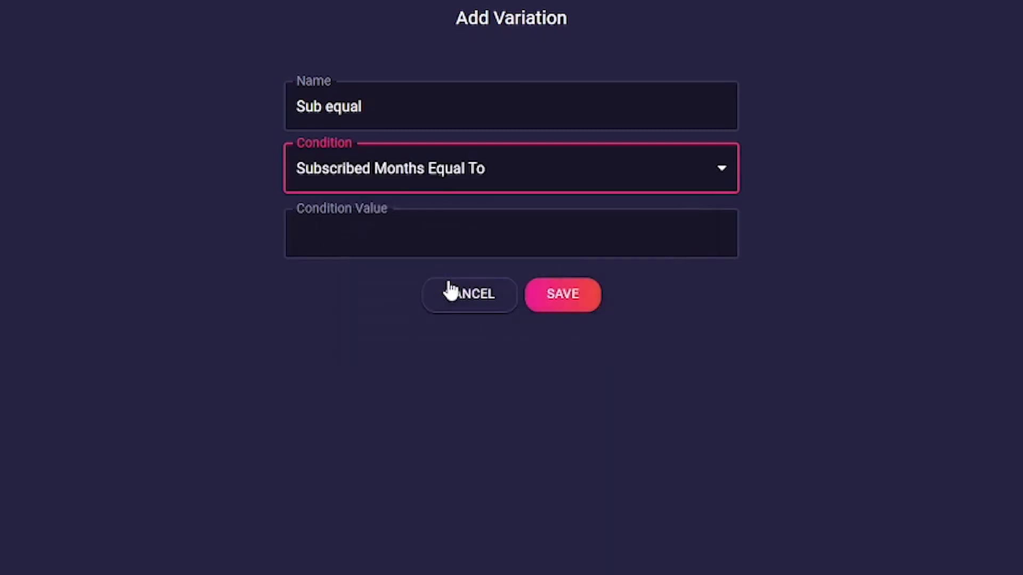
click(411, 247)
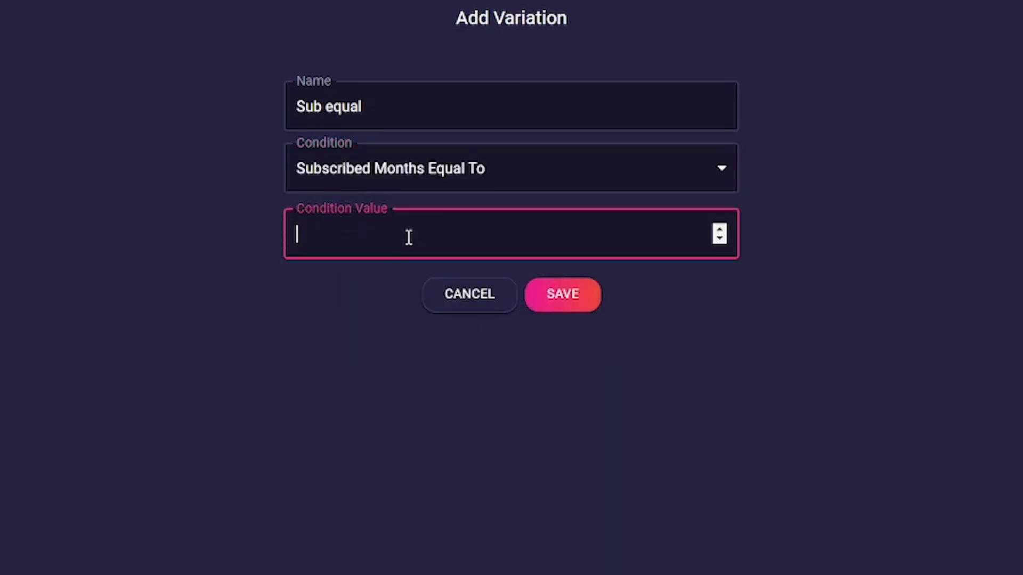
text(5)
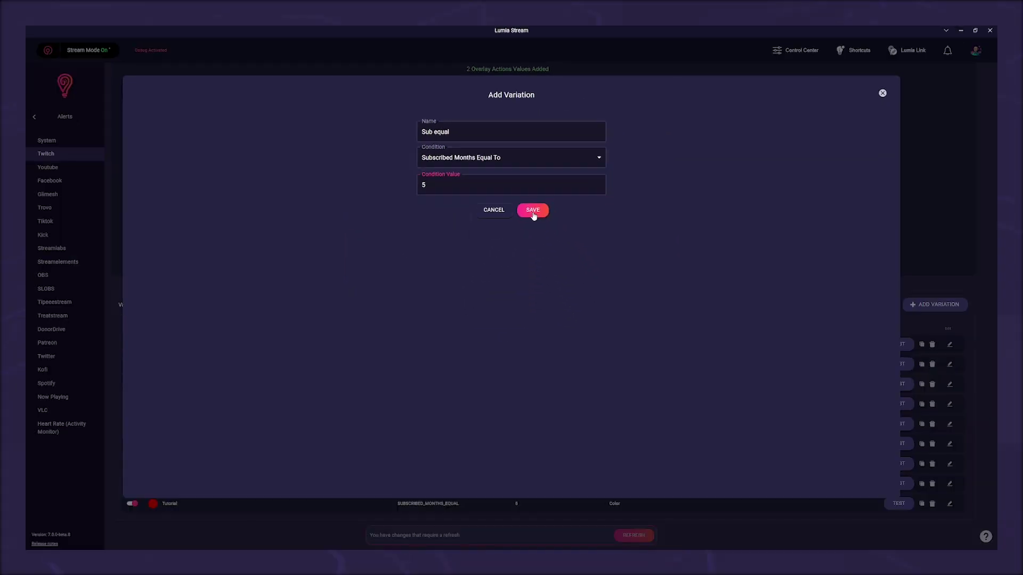
click(541, 235)
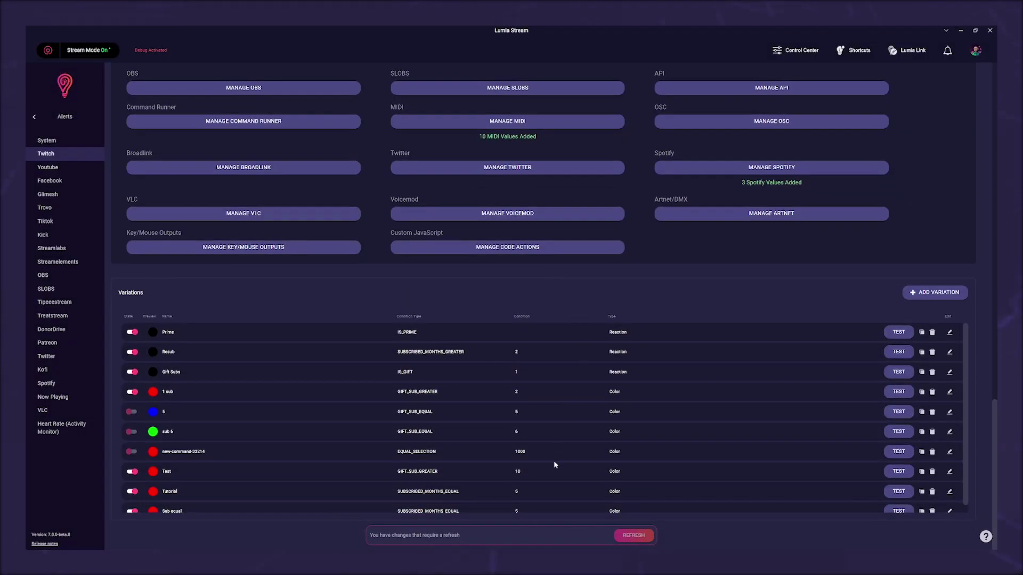
scroll(555, 463, down, 1)
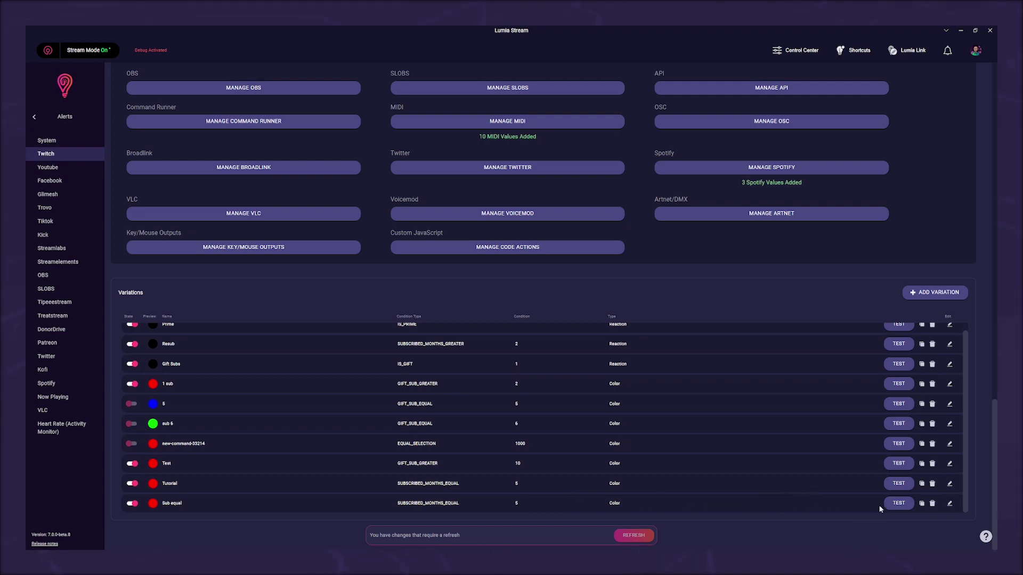
Open the Sub equal variation's edit form and scroll through its Color, duration and TTS settings.
click(949, 503)
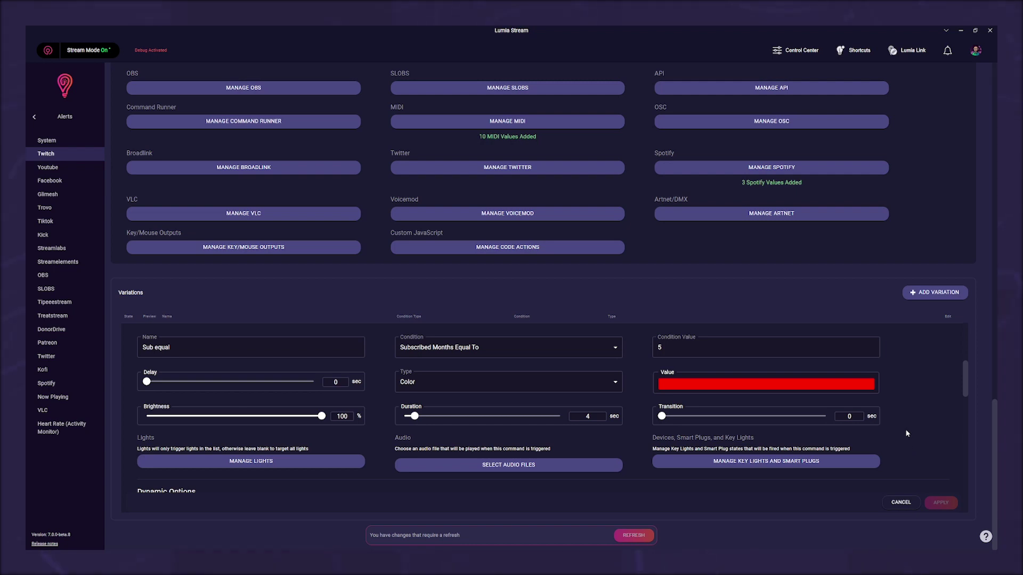
scroll(907, 433, down, 4)
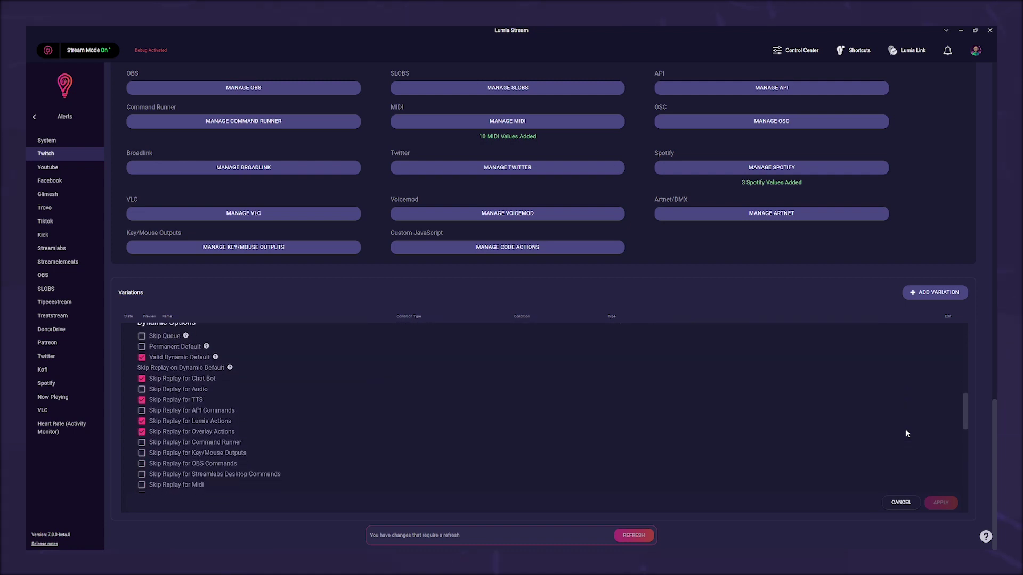
scroll(907, 433, down, 6)
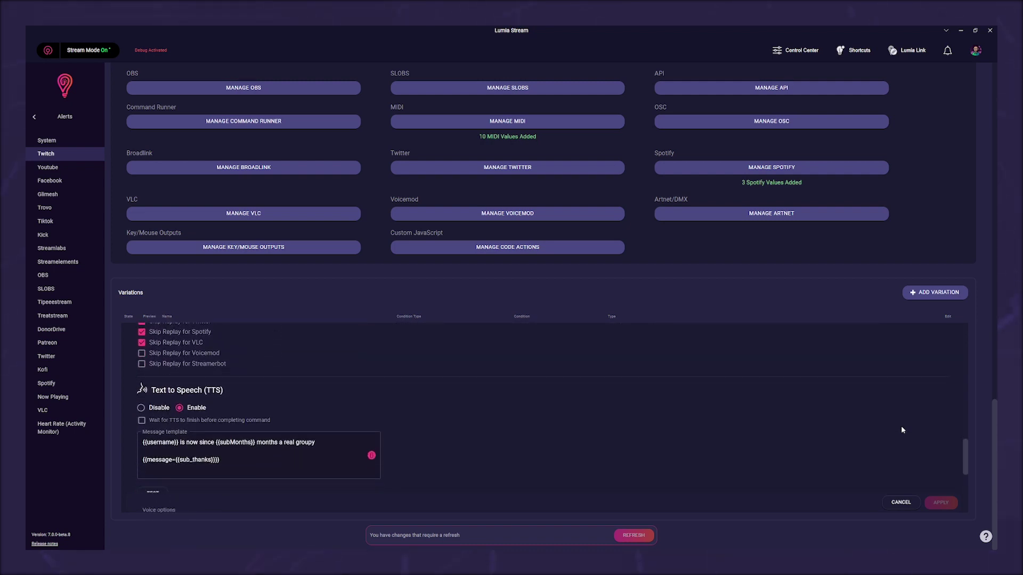
scroll(901, 430, down, 5)
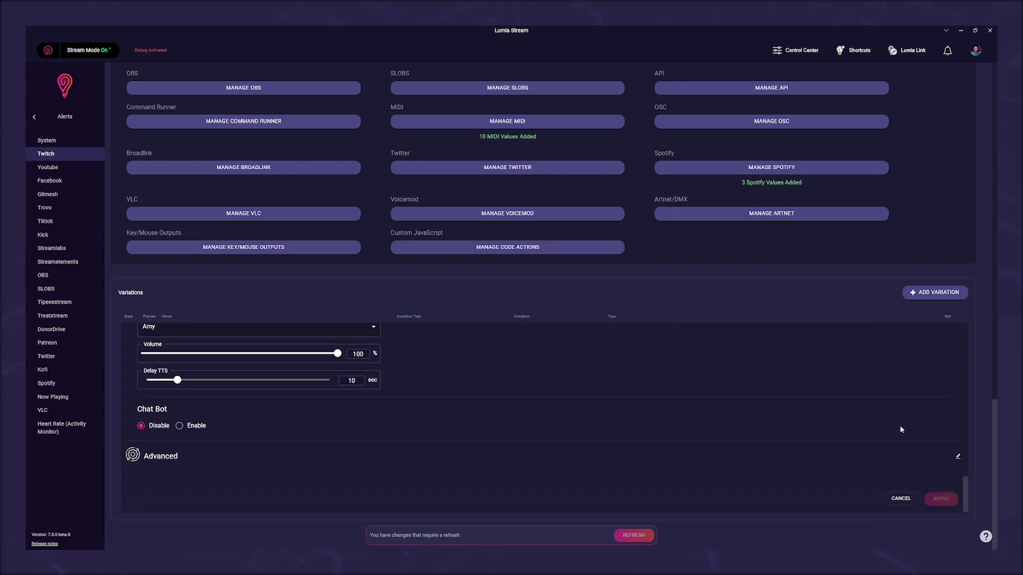
scroll(854, 454, down, 5)
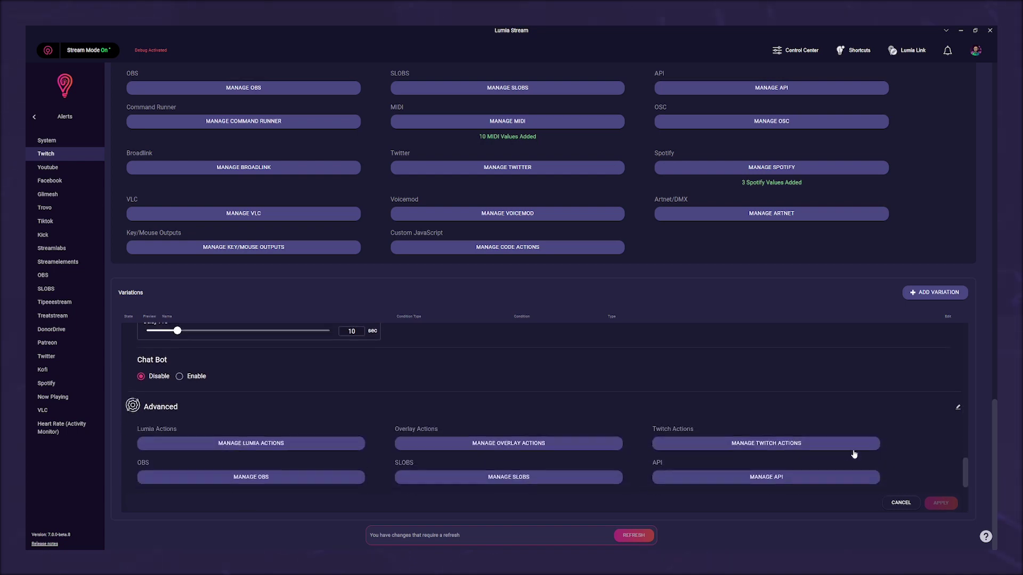
scroll(855, 452, down, 3)
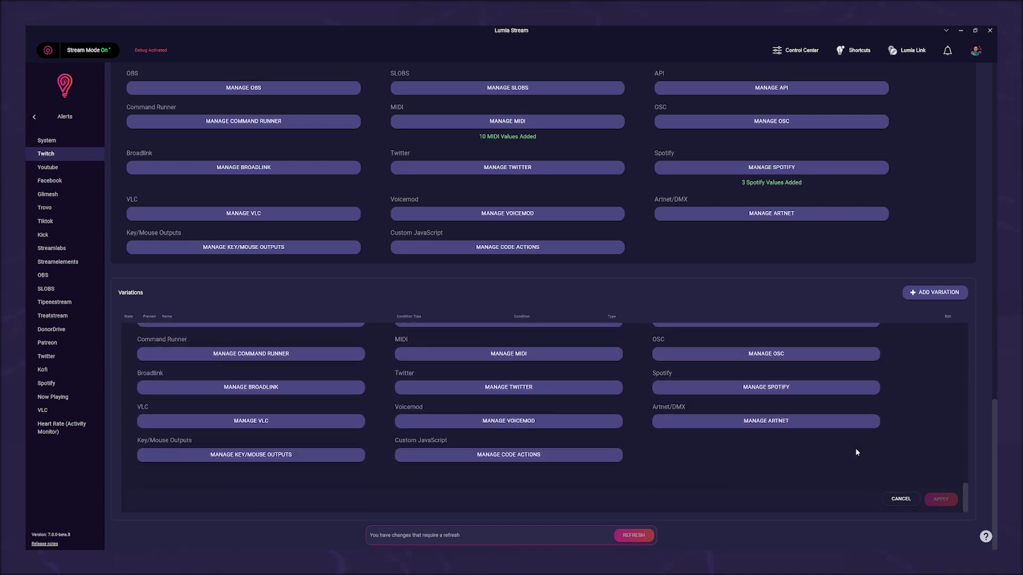